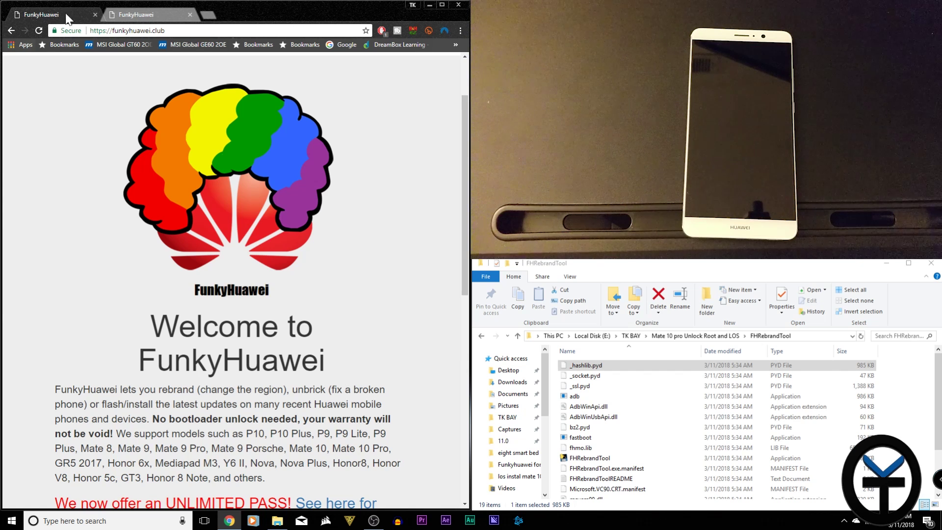
- Go back in the browser to the FunkyHuawei Rebranding Instructions page
click(12, 33)
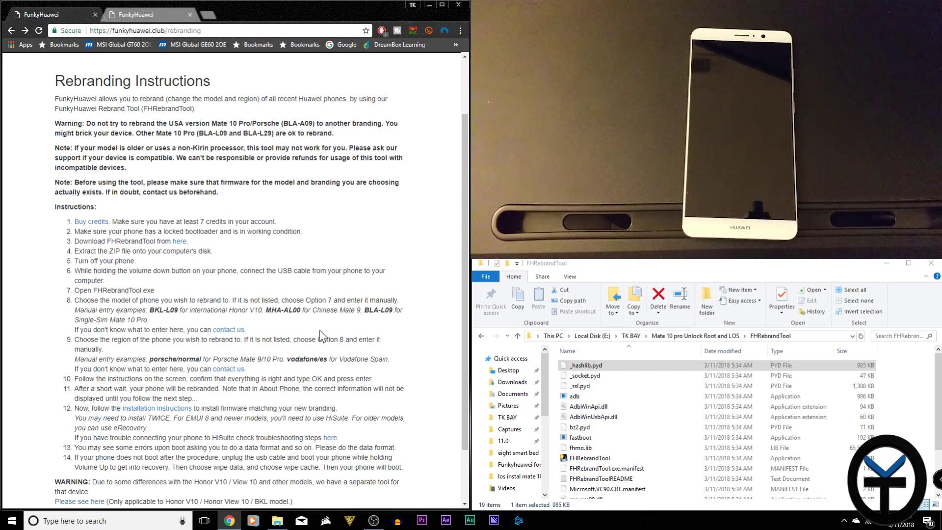
scroll(318, 329, down, 1)
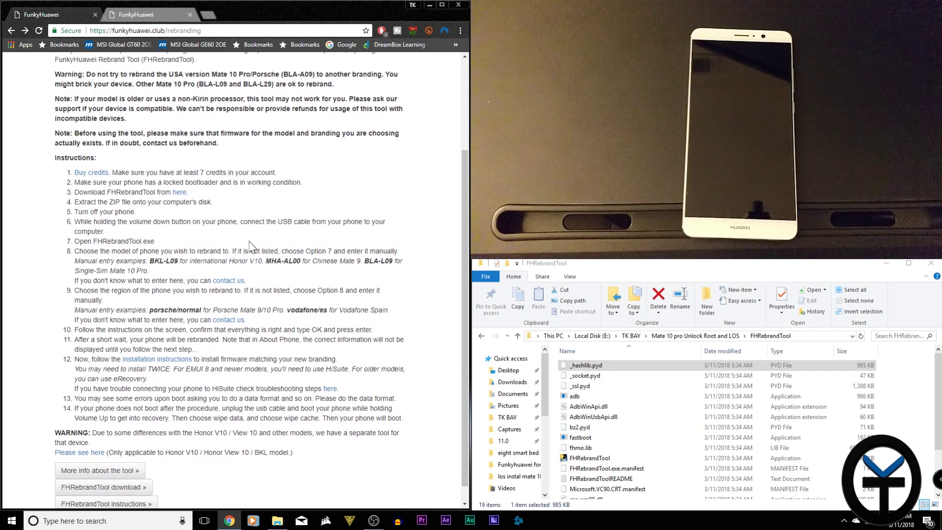
scroll(315, 397, down, 1)
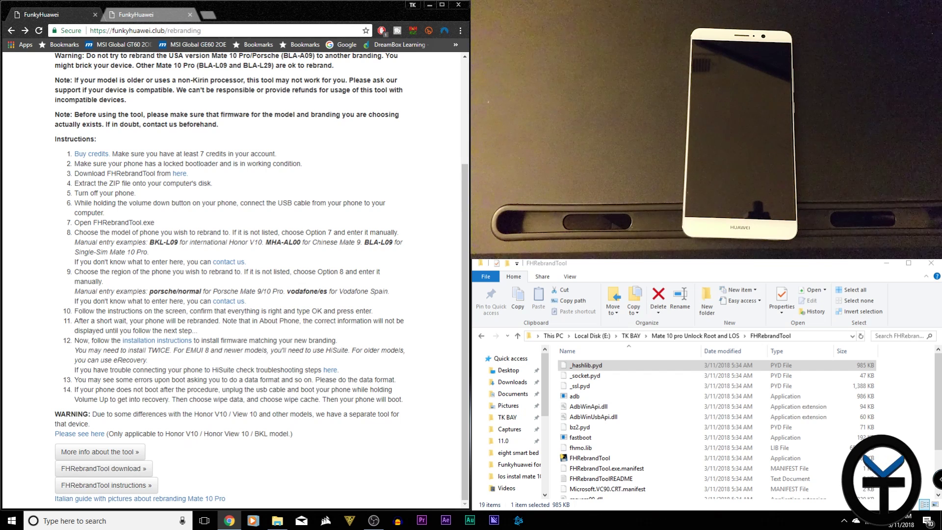
scroll(340, 415, up, 1)
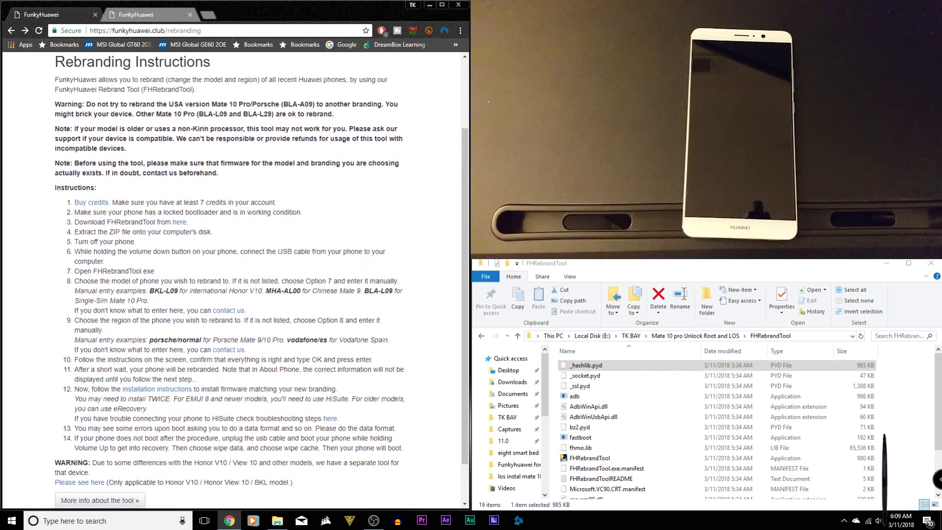
scroll(350, 416, up, 1)
scroll(350, 416, down, 1)
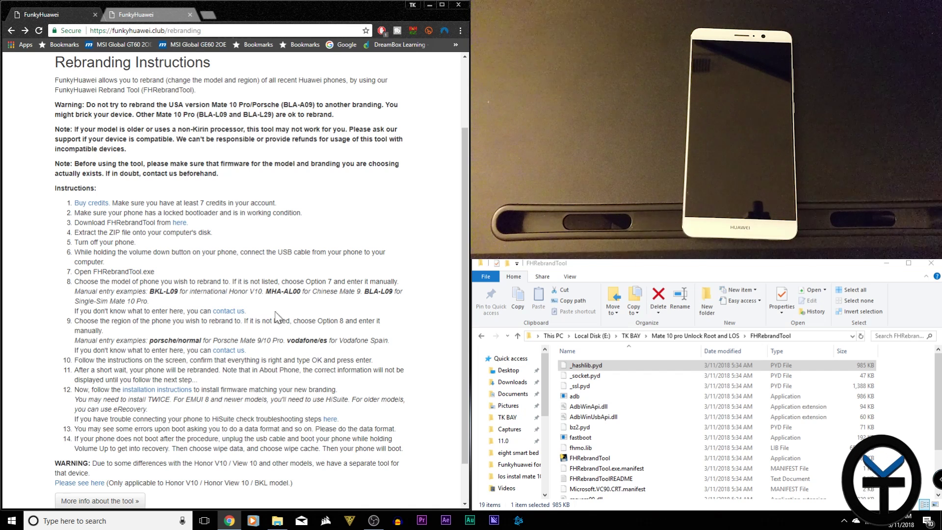
click(148, 16)
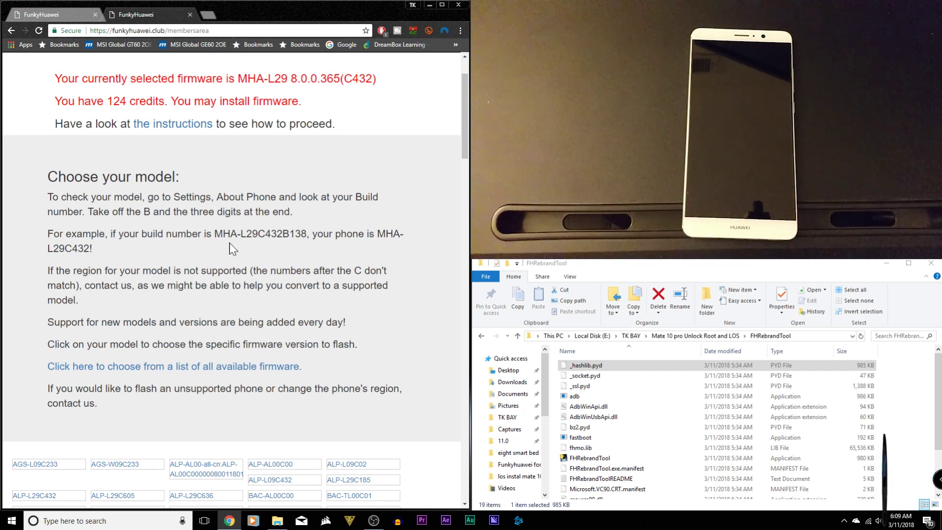
- Go back to the MHA-L29C432 firmware list and select MHA-L29 8.0.0.365(C432)
key(alt+Left)
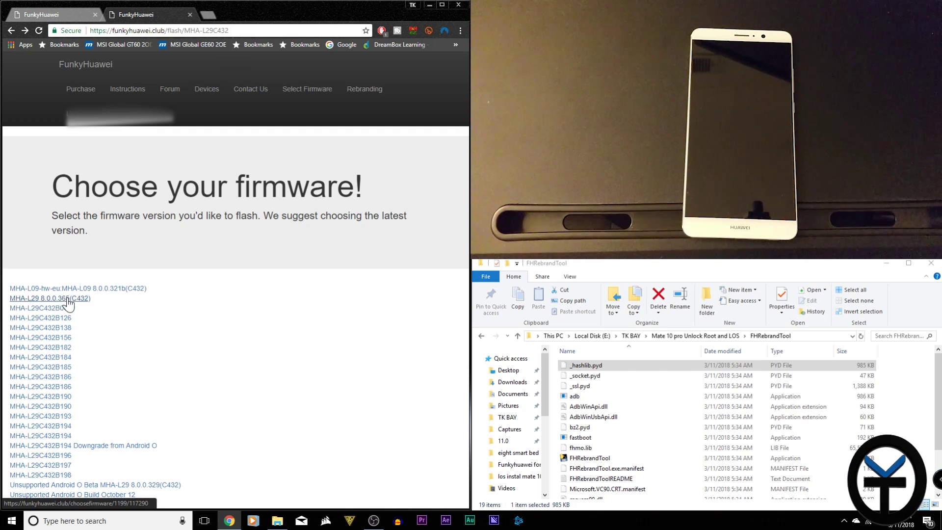
click(84, 299)
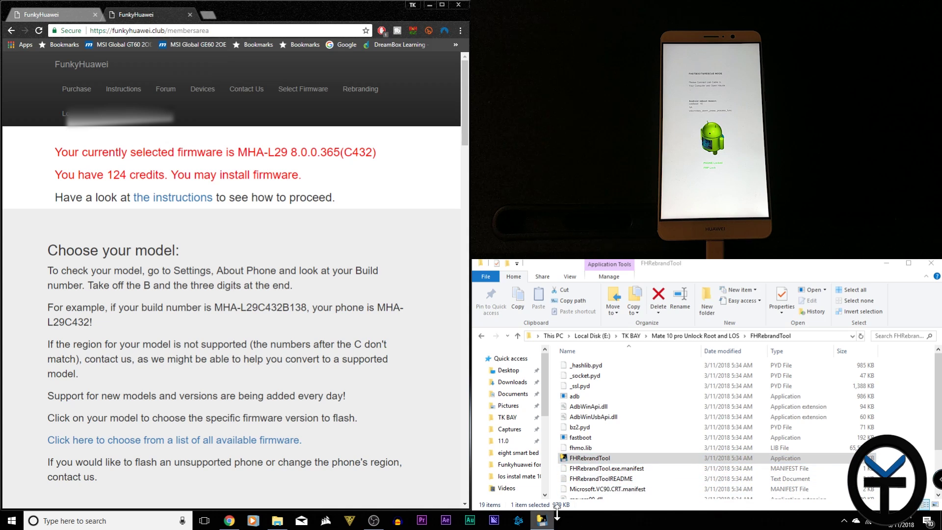
- Launch FHRebrandTool.exe and enter 3 to choose Mate 9 MHA-L29 as the target model
key(Return)
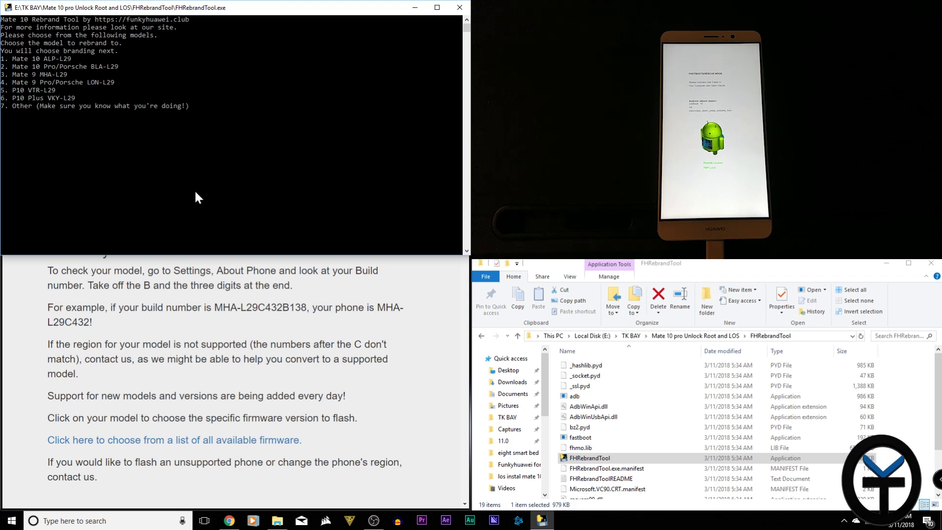
text(3)
key(Return)
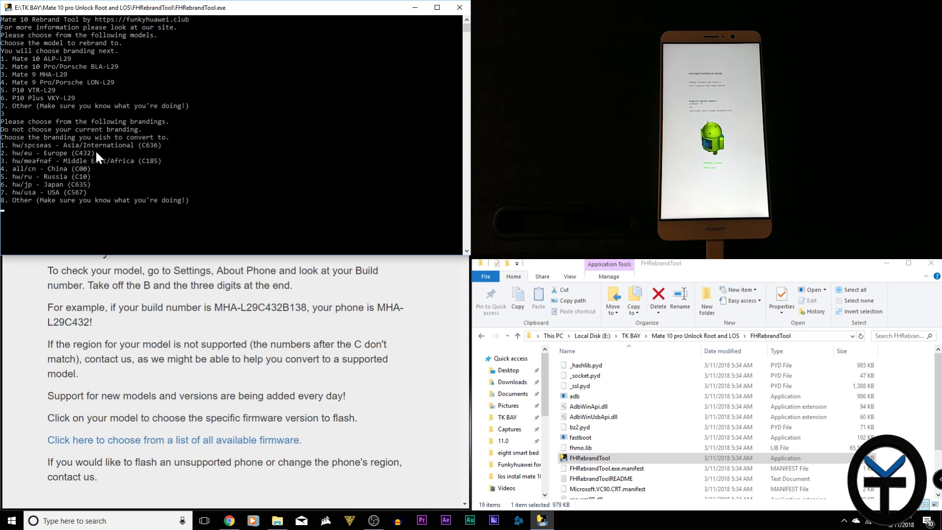
click(293, 337)
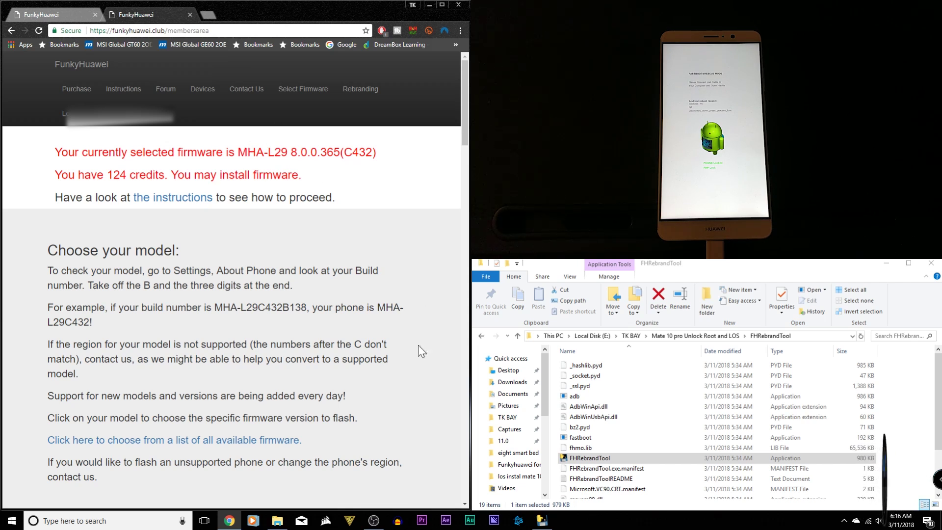
click(546, 522)
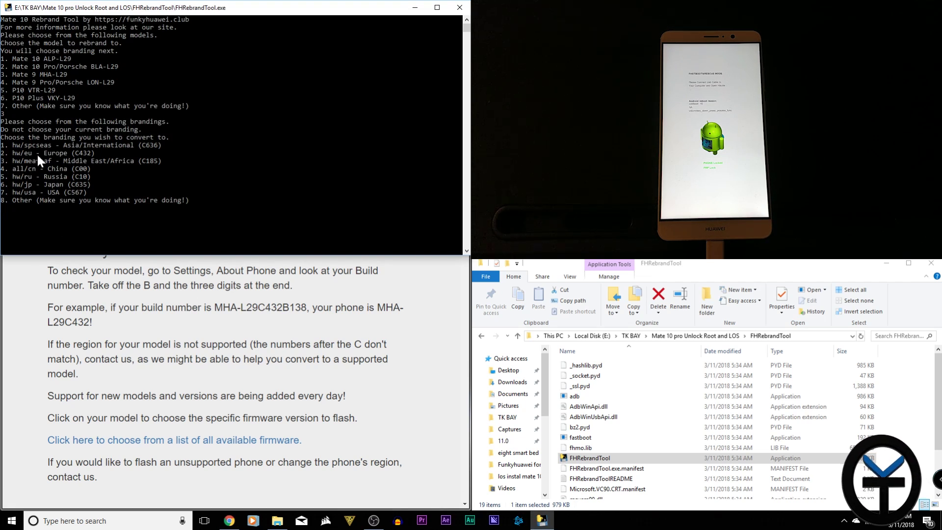
- Enter 2 for Europe (C432) branding and confirm the MHA-L29 rebrand with ok
text(2)
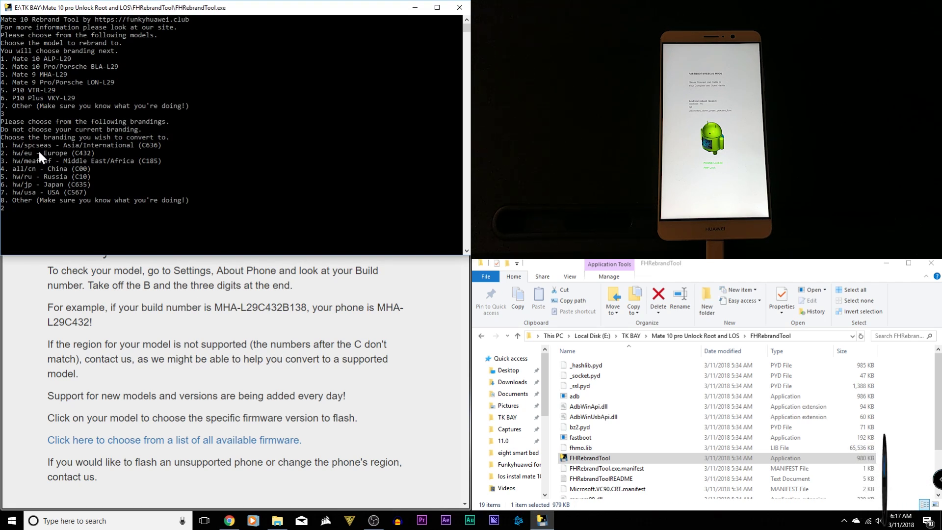
key(Return)
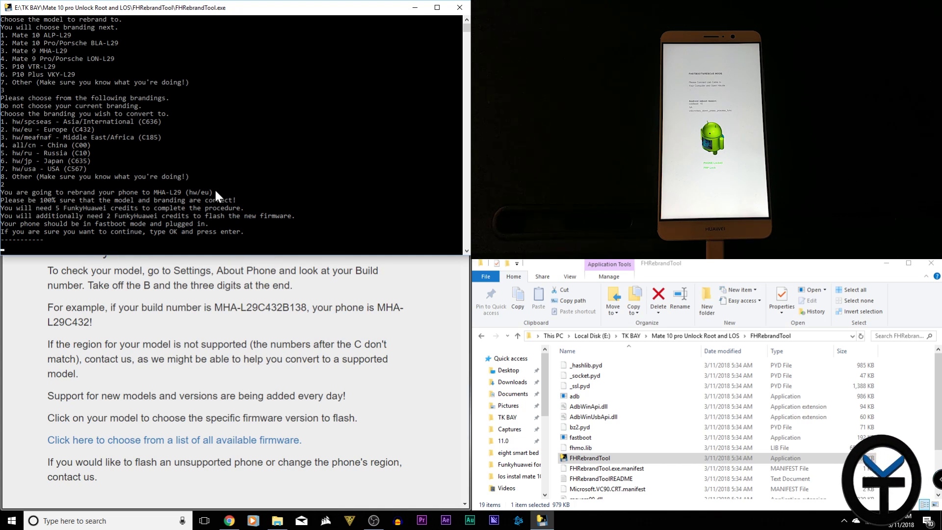
key(Return)
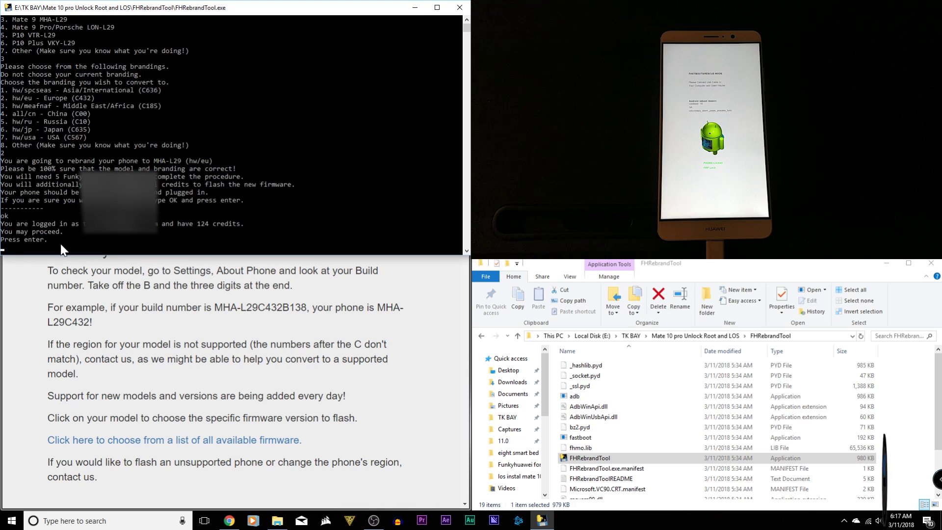
- Let FHRebrandTool detect the fastboot-connected phone and perform the Europe C432 rebrand
key(Return)
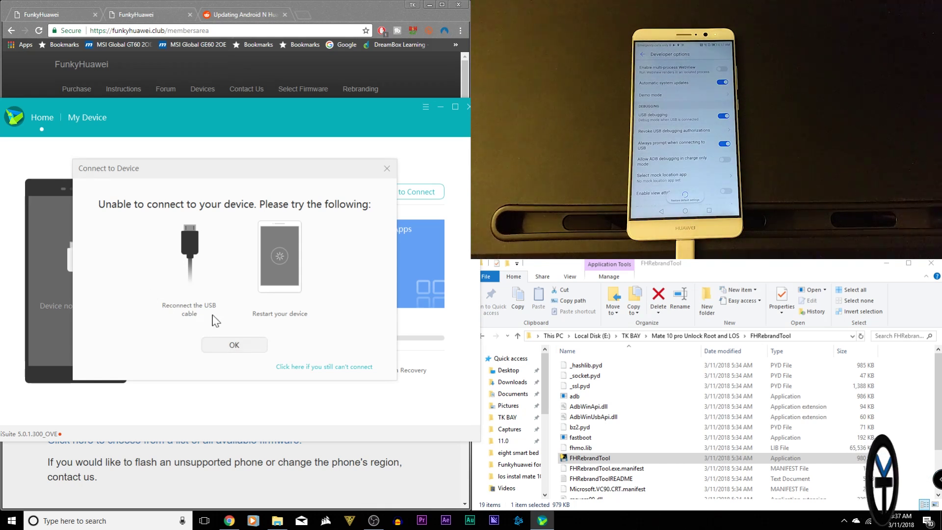
- Dismiss HiSuite's connection error, run an update check, then bring back the FunkyHuawei members page
click(226, 353)
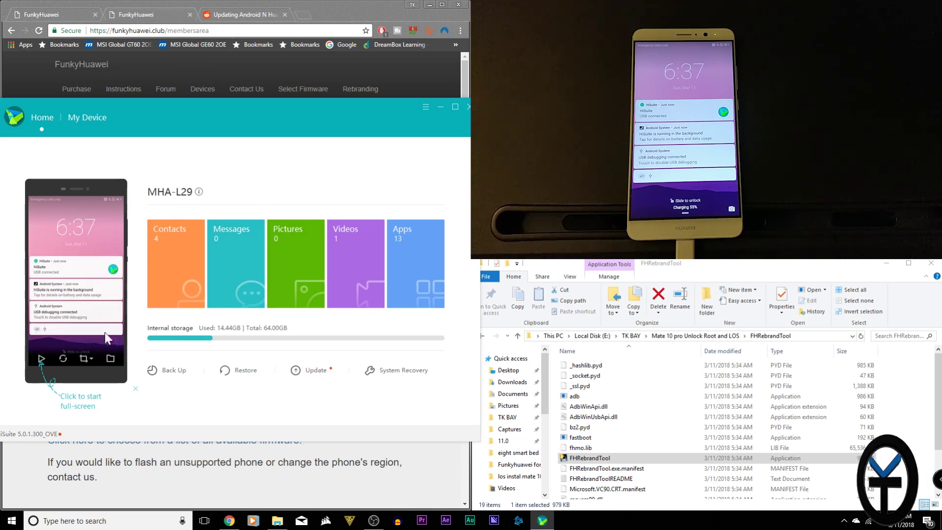
click(362, 483)
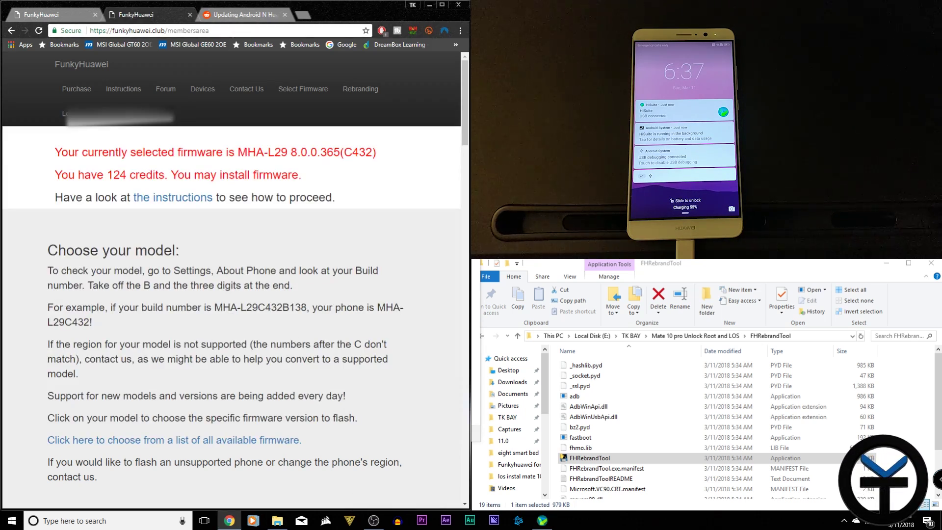
click(542, 520)
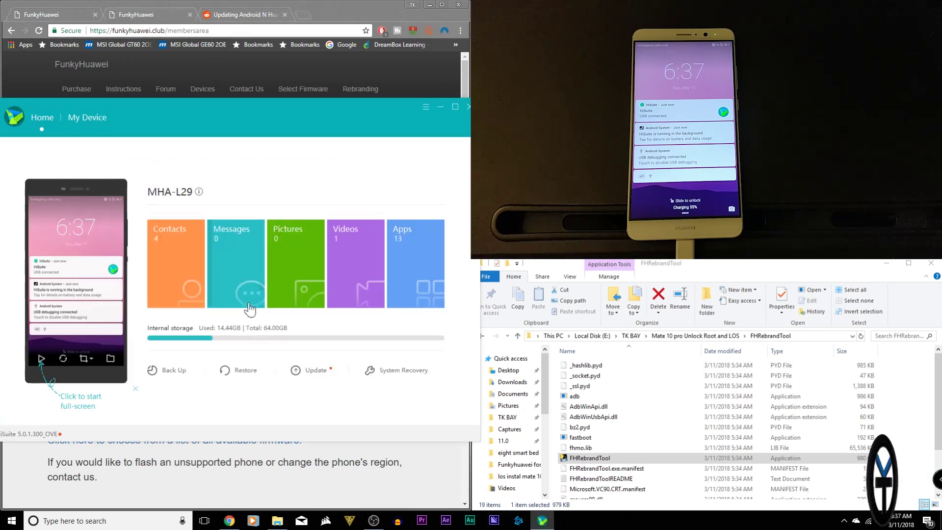
click(314, 375)
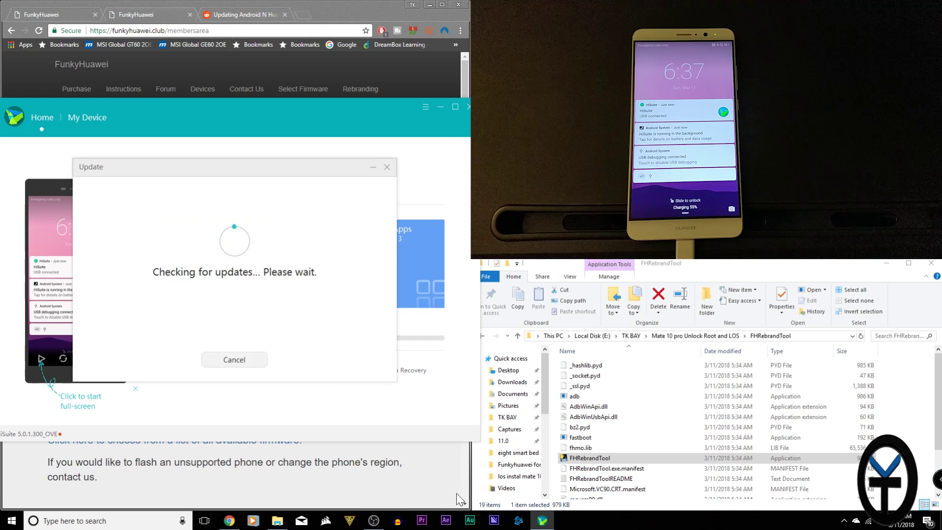
click(436, 474)
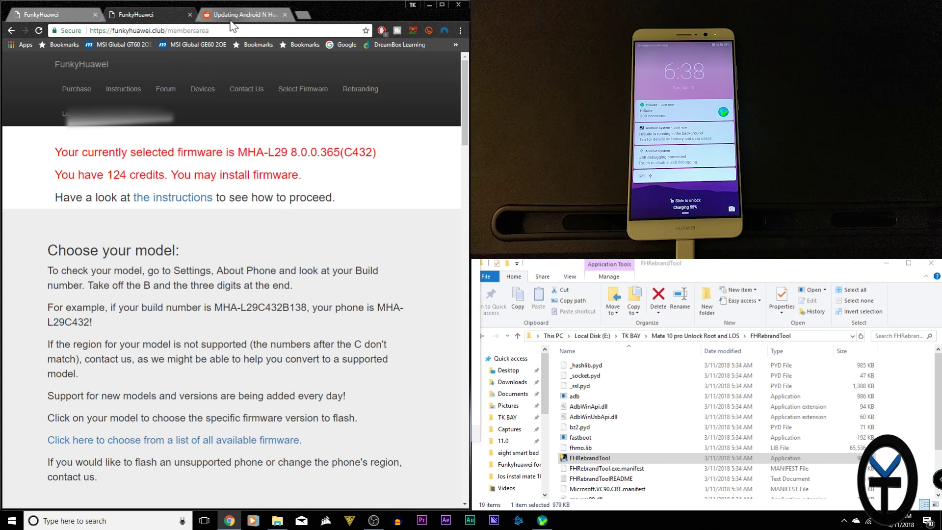
- View the Reddit guide on updating Android N Huawei devices to Android O and bring up the hosts-file link's options
click(250, 15)
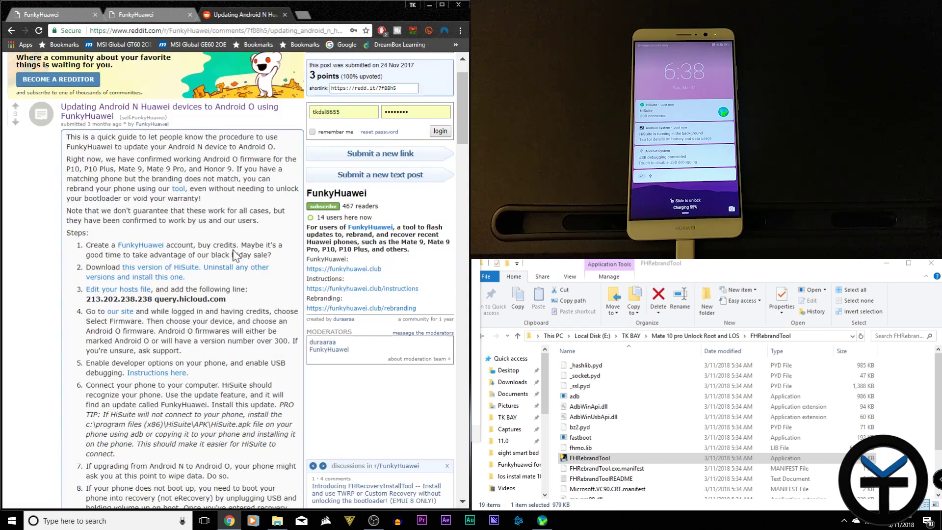
click(167, 18)
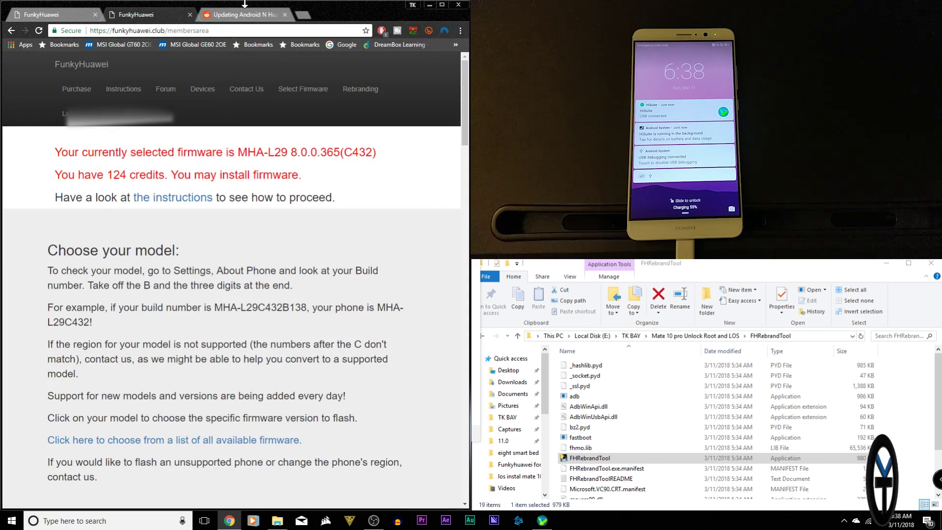
click(245, 15)
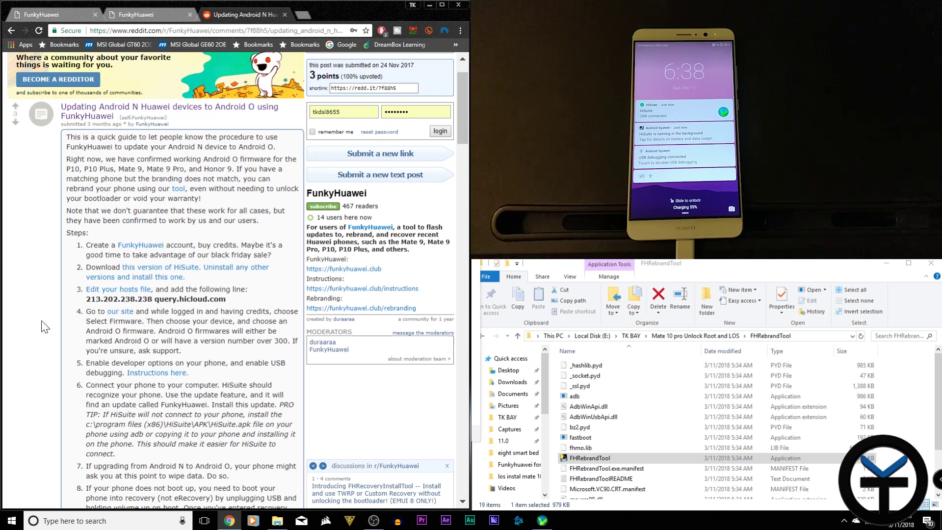
right_click(132, 291)
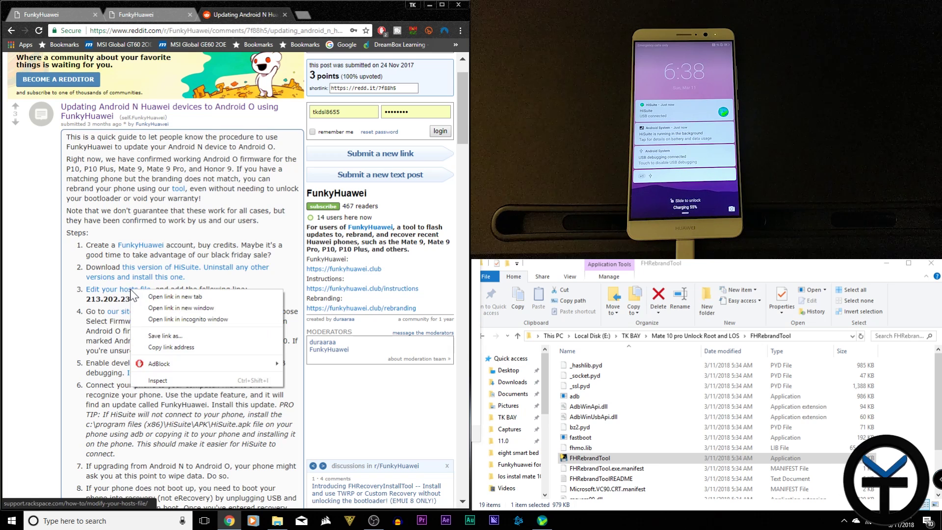
- Read Rackspace's 'Modify your hosts file' article in a new tab, then return to the Reddit guide
click(176, 296)
click(326, 18)
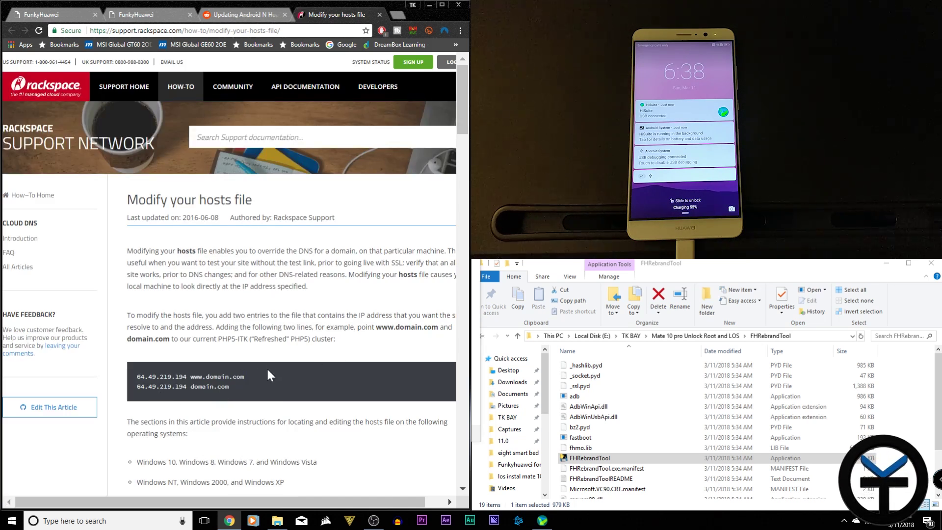
scroll(290, 329, down, 3)
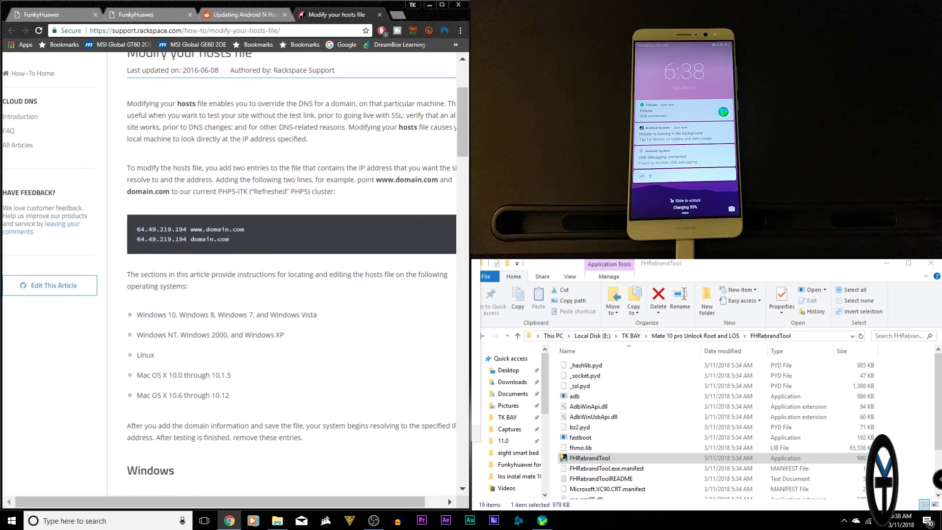
scroll(191, 354, down, 1)
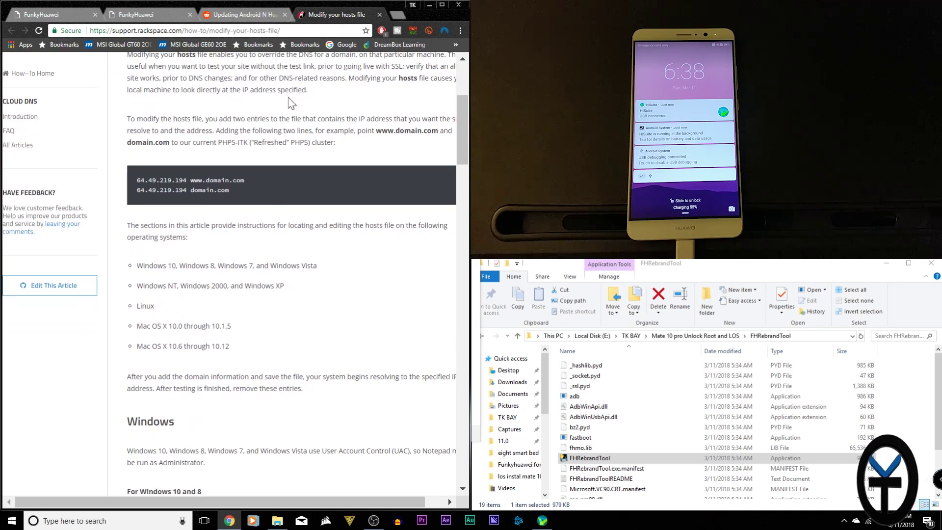
click(250, 15)
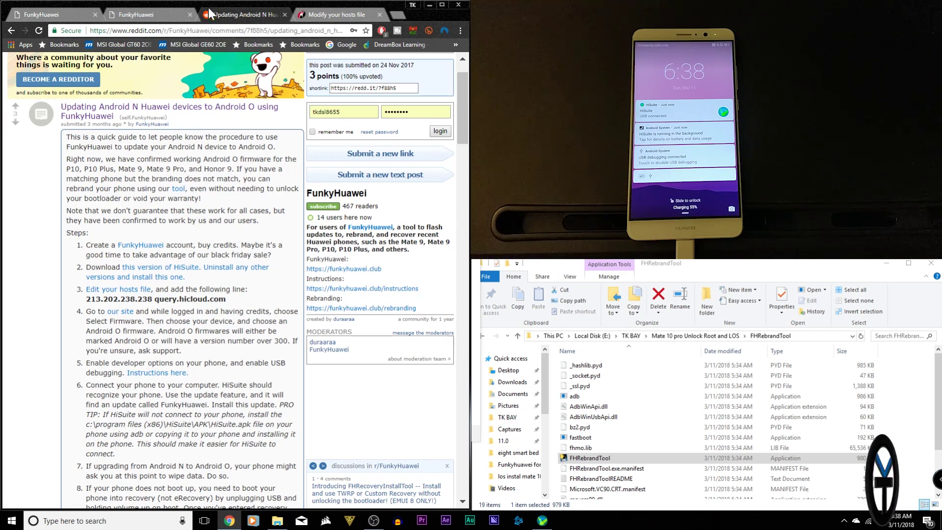
- Accept HiSuite's new version update so the FunkyHuawei firmware downloads behind the members page
click(148, 15)
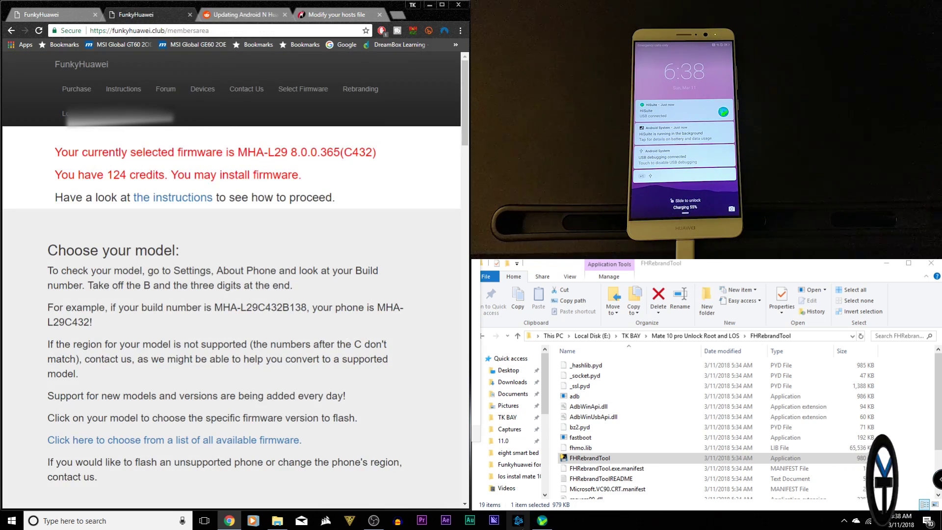
click(542, 521)
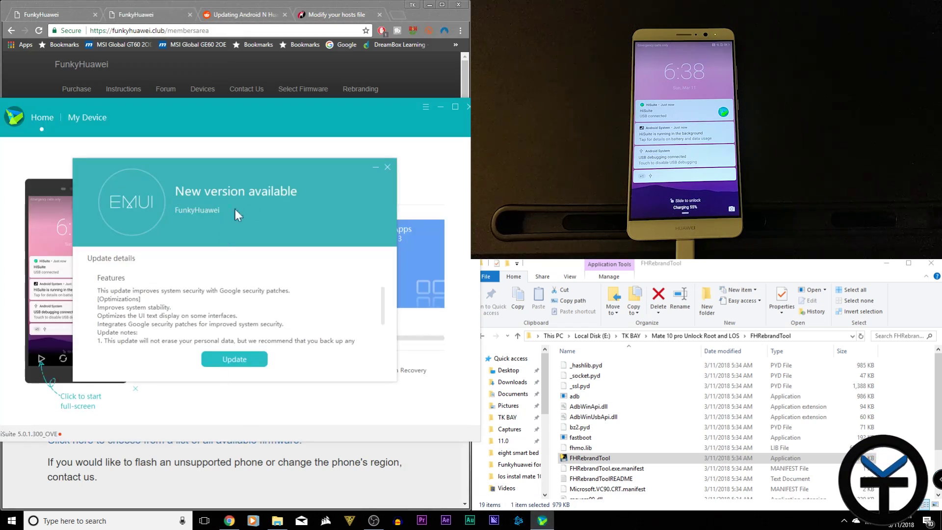
click(232, 363)
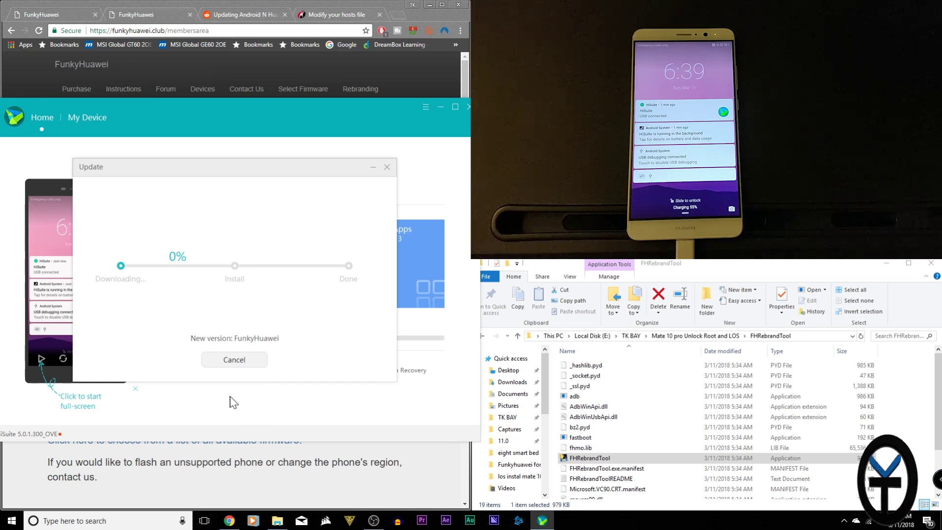
click(278, 476)
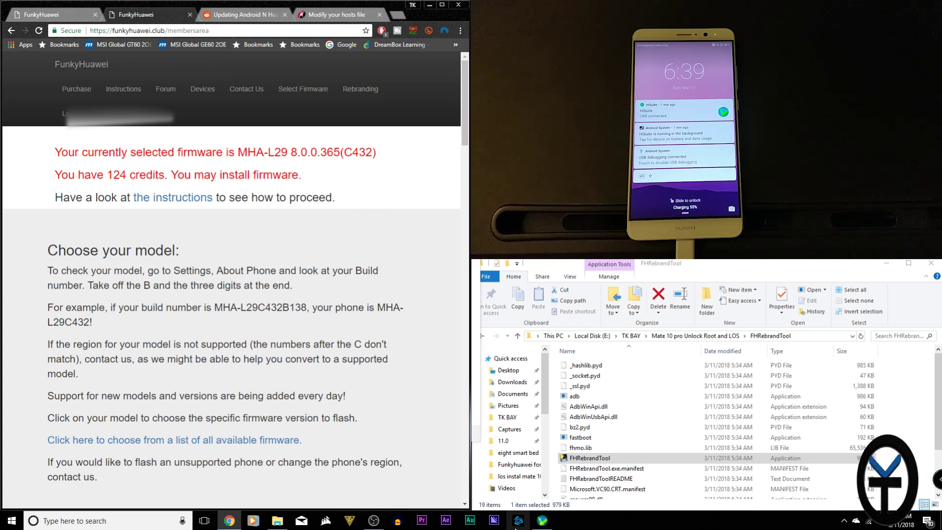
- Check HiSuite's download progress and let the phone finish updating to its home screen
click(543, 521)
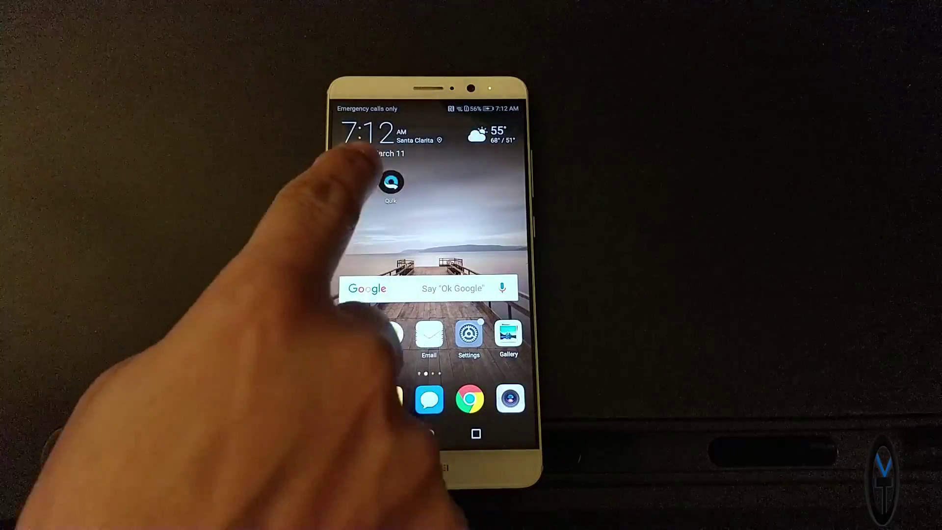
click(391, 182)
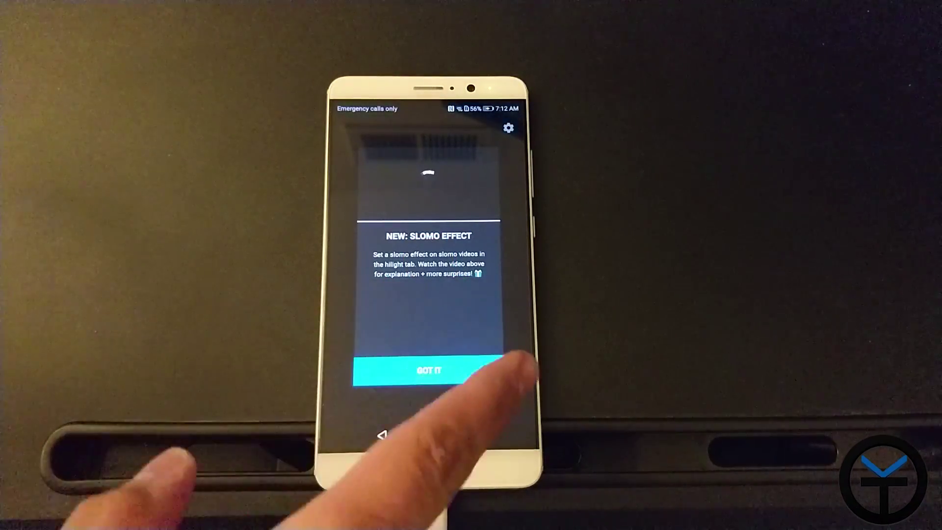
click(432, 372)
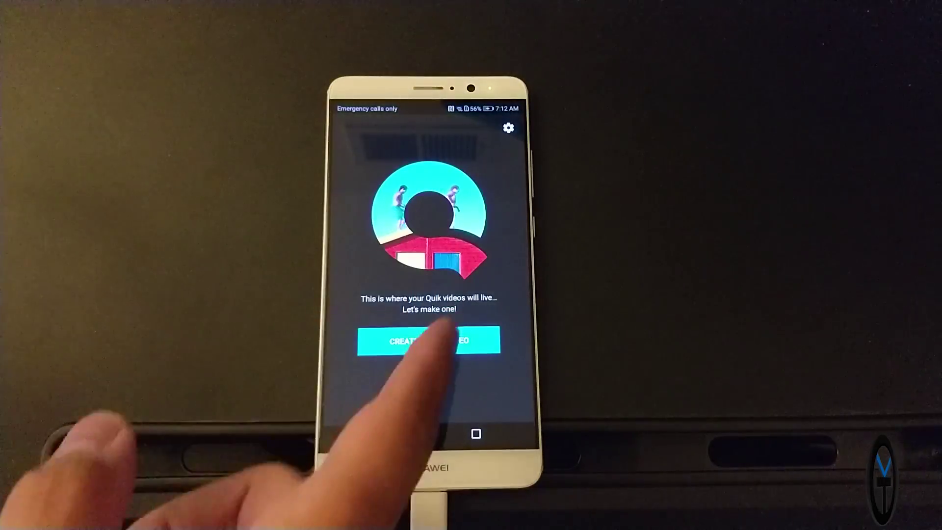
click(428, 435)
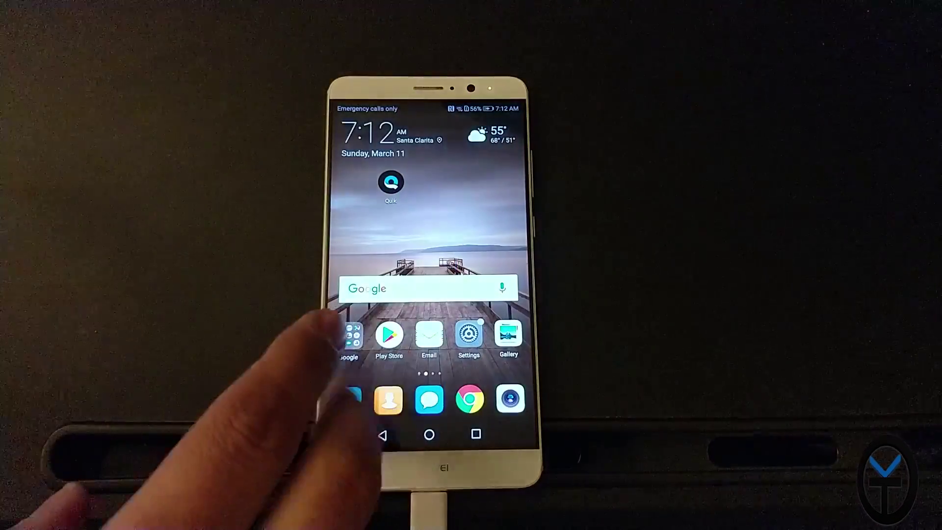